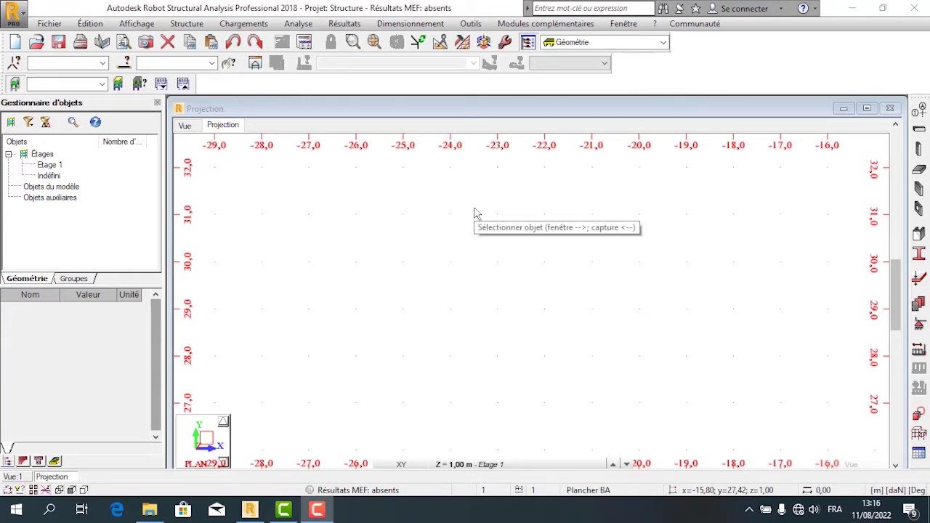
Open the program preferences and save them as a new preference file named Home Made school
{"action": "left_click", "coordinate": [470, 24]}
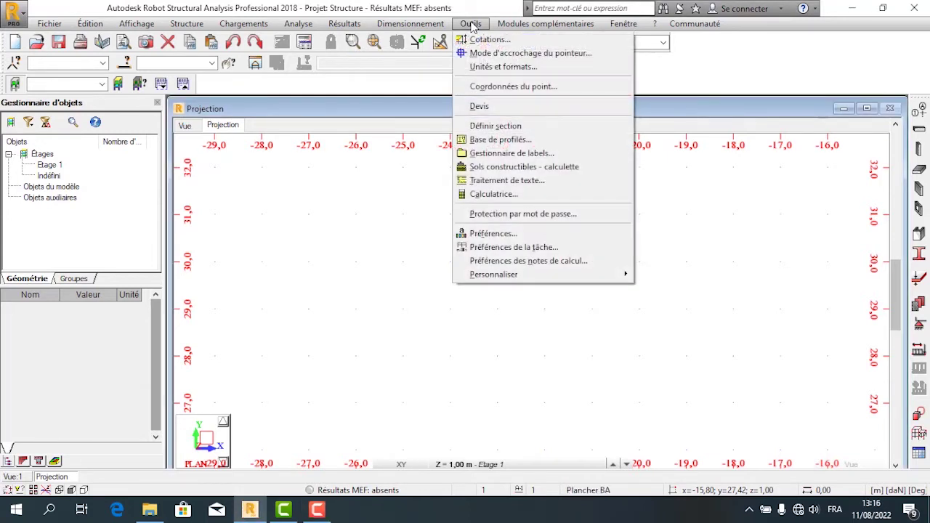
{"action": "left_click", "coordinate": [501, 238]}
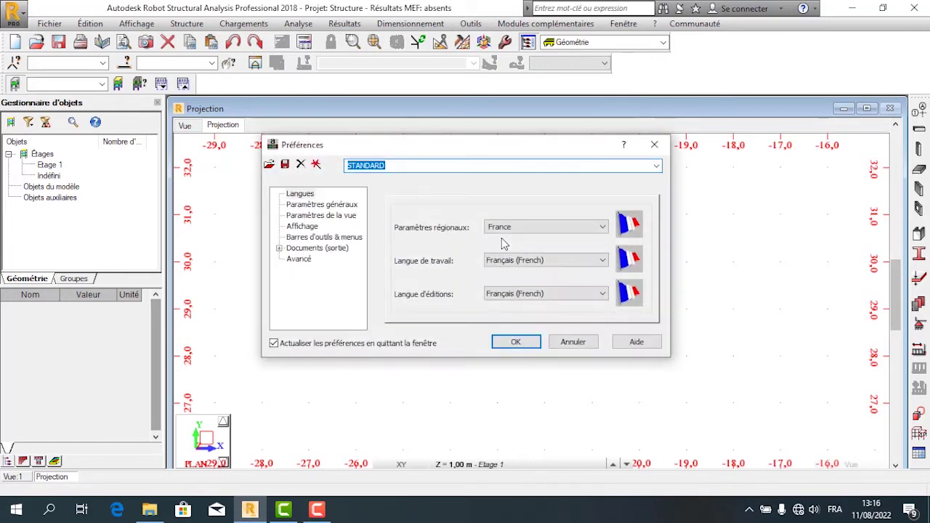
{"action": "left_click", "coordinate": [268, 164]}
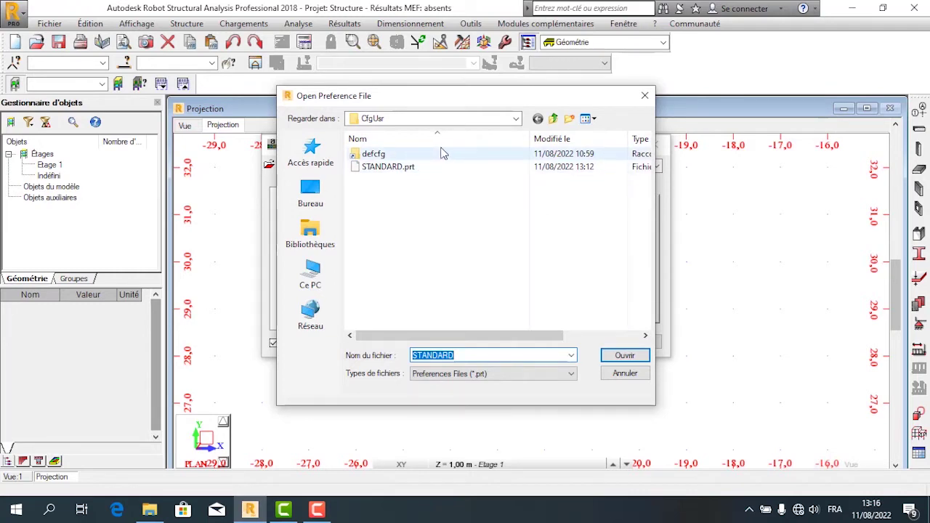
{"action": "left_click", "coordinate": [644, 95]}
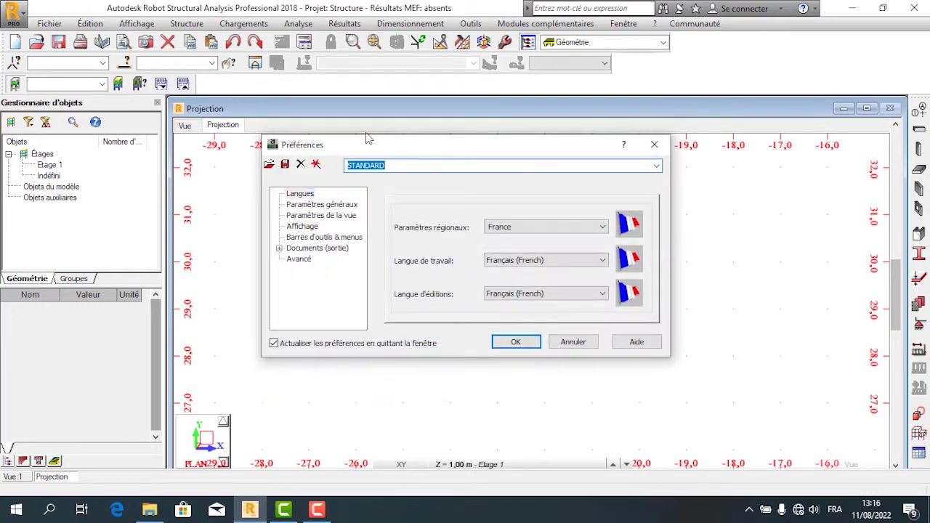
{"action": "left_click", "coordinate": [288, 167]}
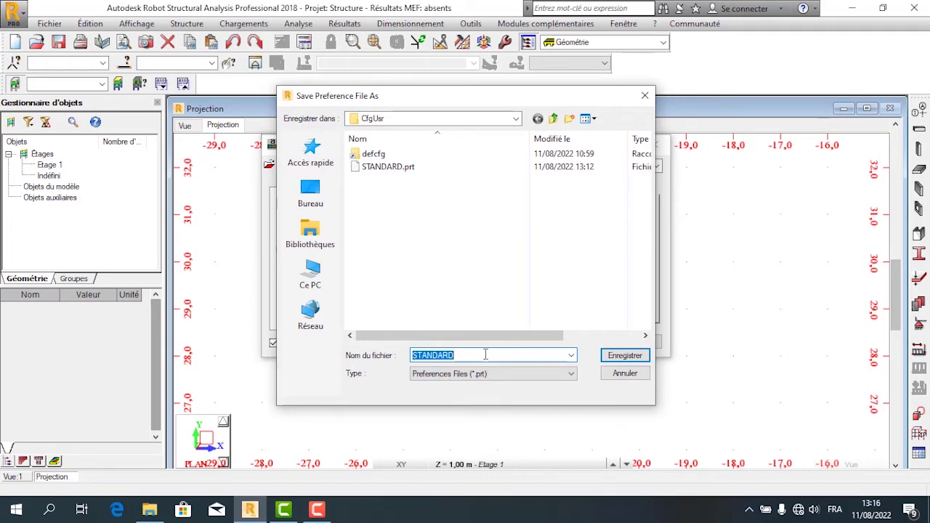
{"action": "type", "text": "Hom"}
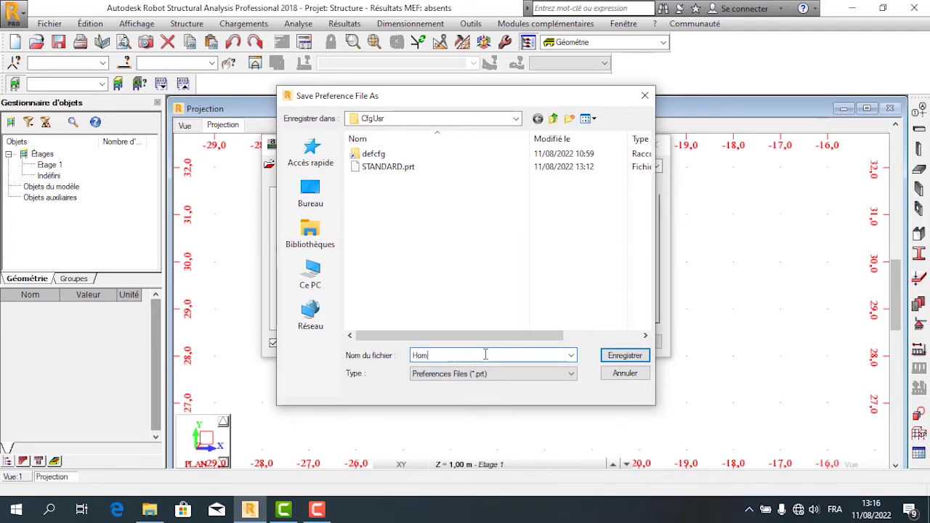
{"action": "type", "text": "e Made school"}
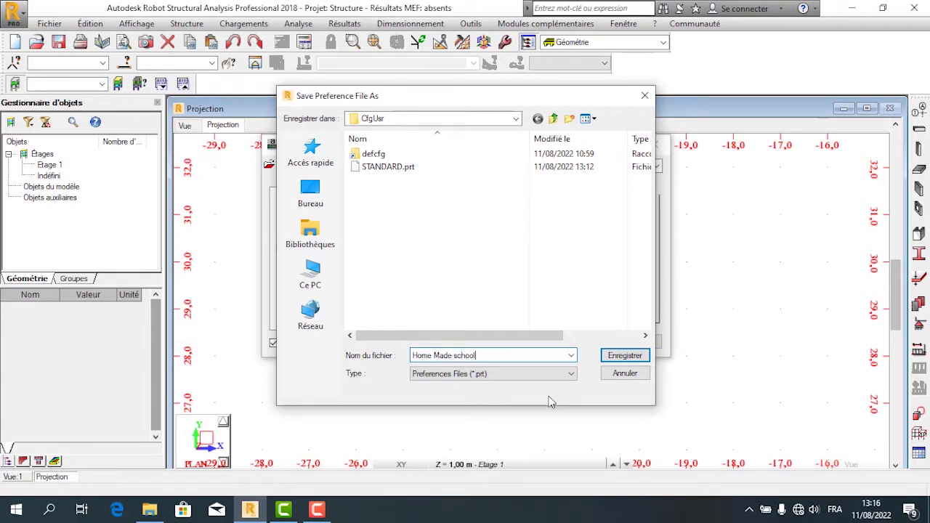
{"action": "left_click", "coordinate": [624, 356]}
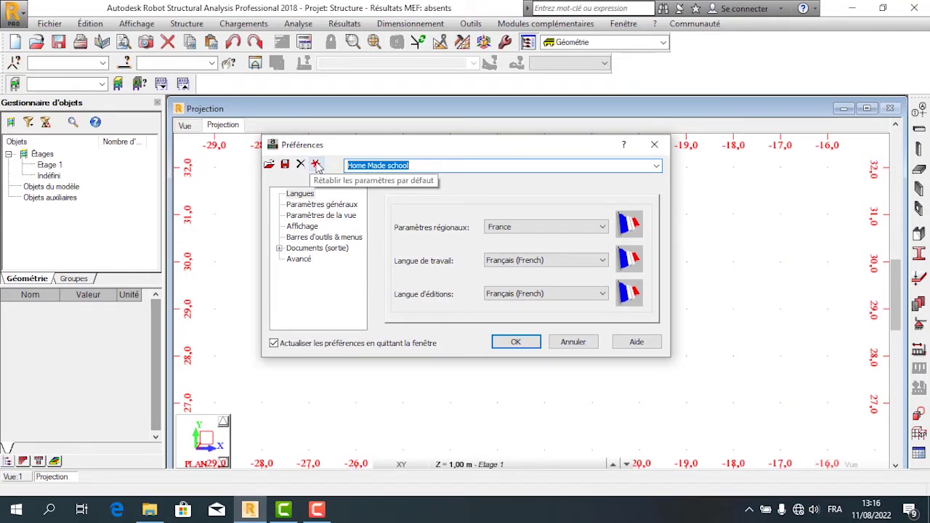
In the language preferences, try the Eurocode regional settings, restore France, and use Français (French) for the working and edition languages
{"action": "left_click", "coordinate": [298, 195]}
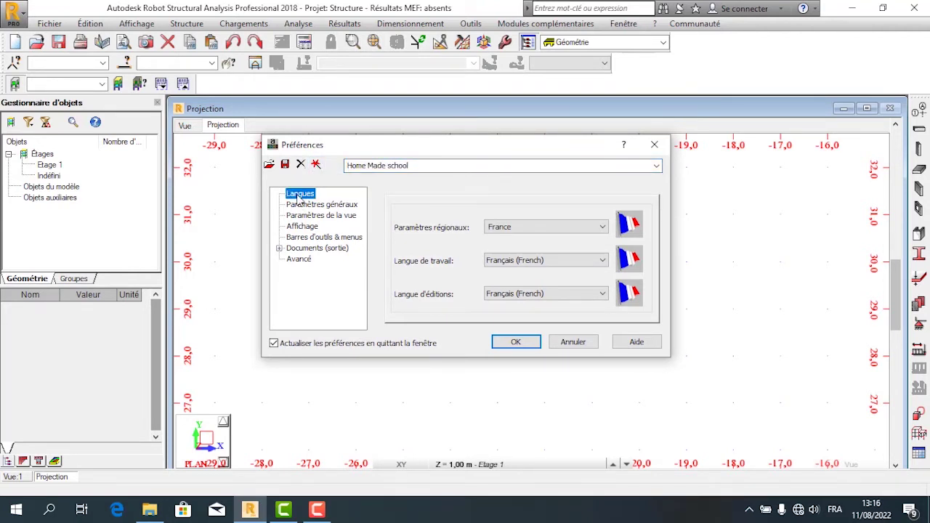
{"action": "left_click", "coordinate": [587, 232]}
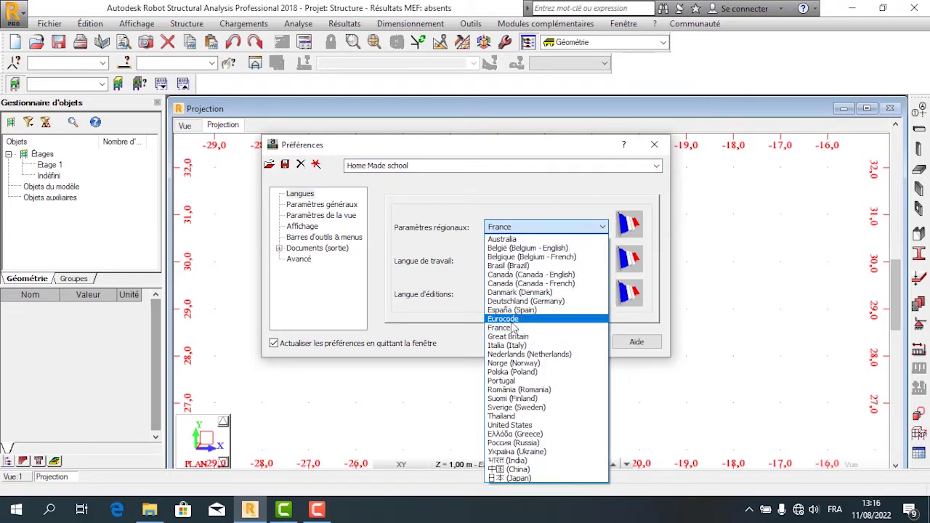
{"action": "left_click", "coordinate": [511, 321]}
{"action": "left_click", "coordinate": [564, 228]}
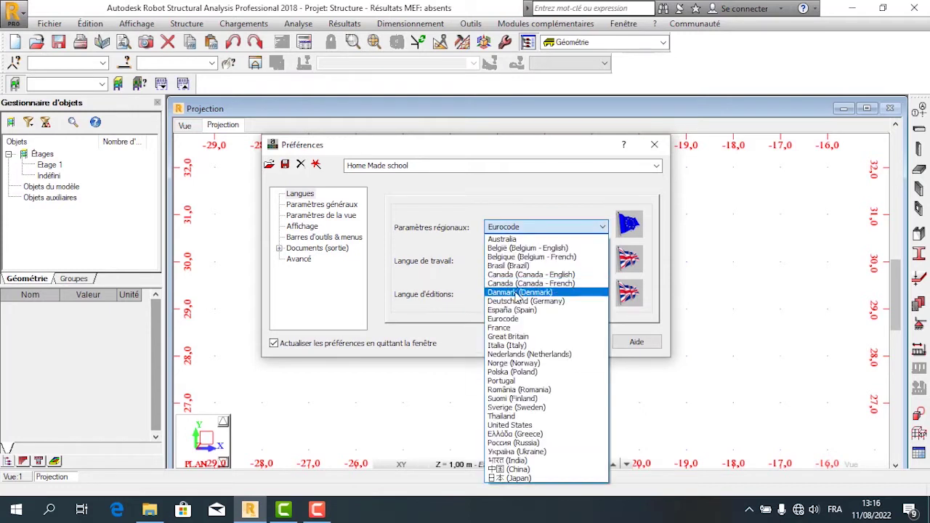
{"action": "left_click", "coordinate": [504, 328]}
{"action": "left_click", "coordinate": [541, 260]}
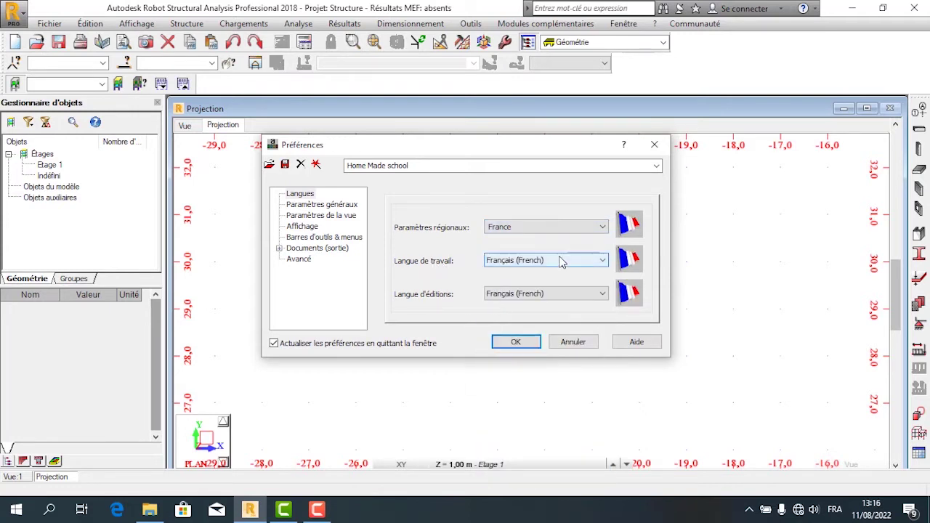
{"action": "left_click", "coordinate": [517, 308]}
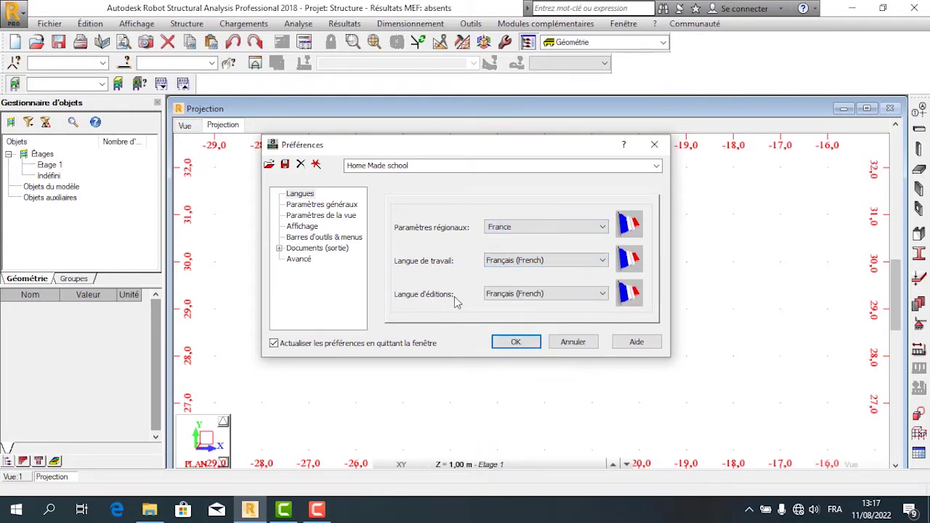
{"action": "left_click", "coordinate": [600, 297]}
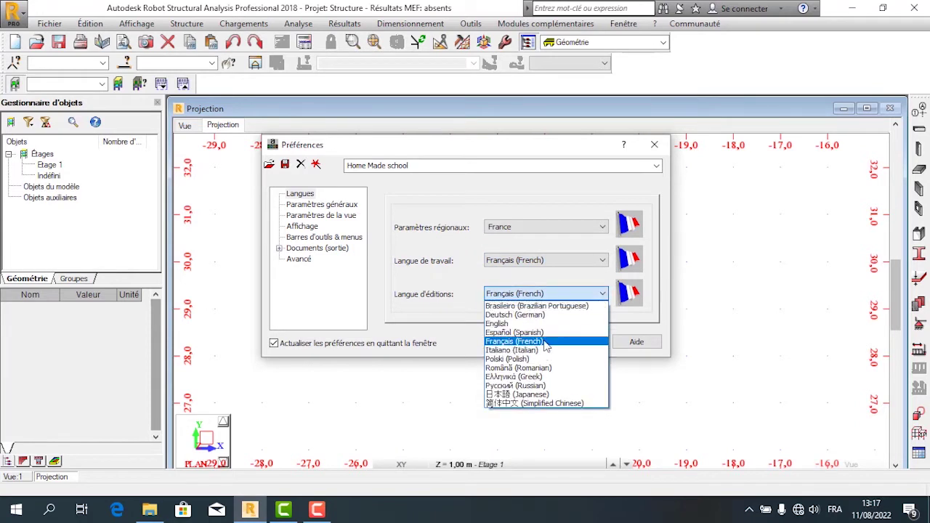
{"action": "left_click", "coordinate": [546, 346]}
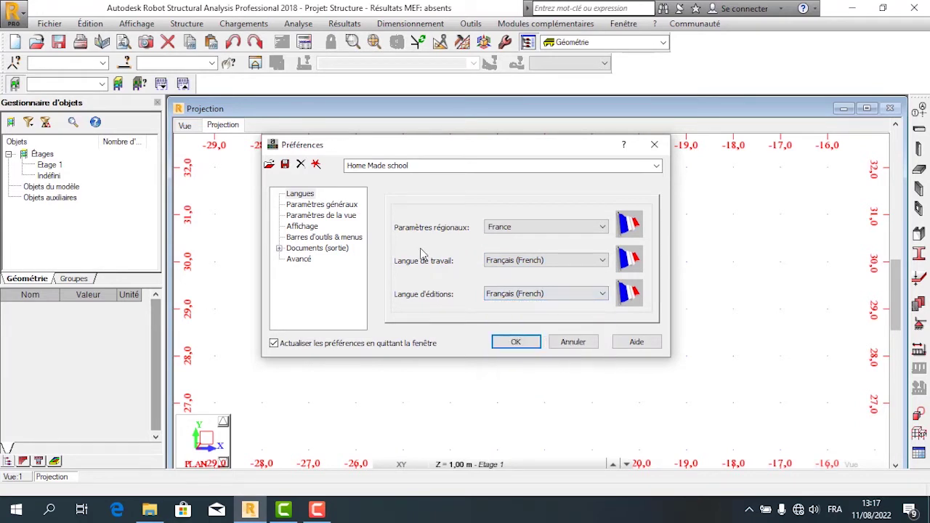
In the general parameters, try 6 positions for the last studied structures and restore 4
{"action": "left_click", "coordinate": [303, 207]}
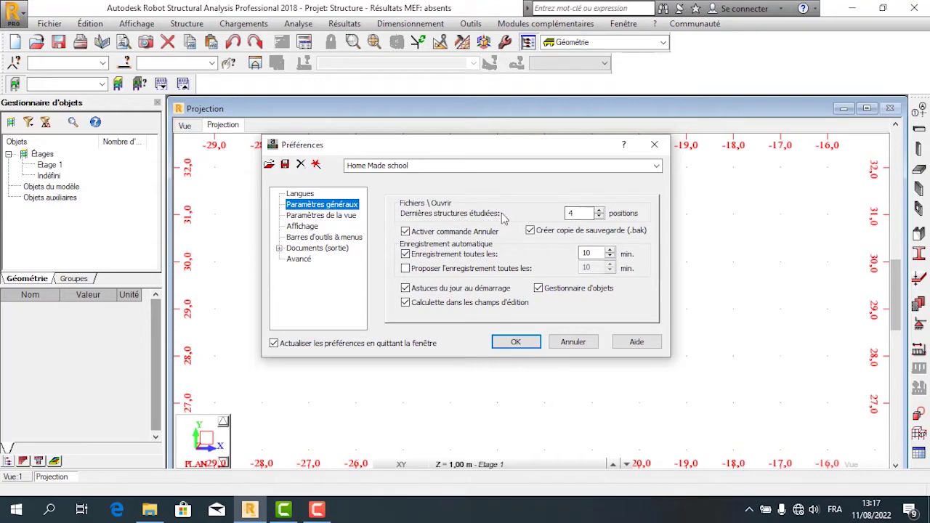
{"action": "left_click", "coordinate": [598, 210]}
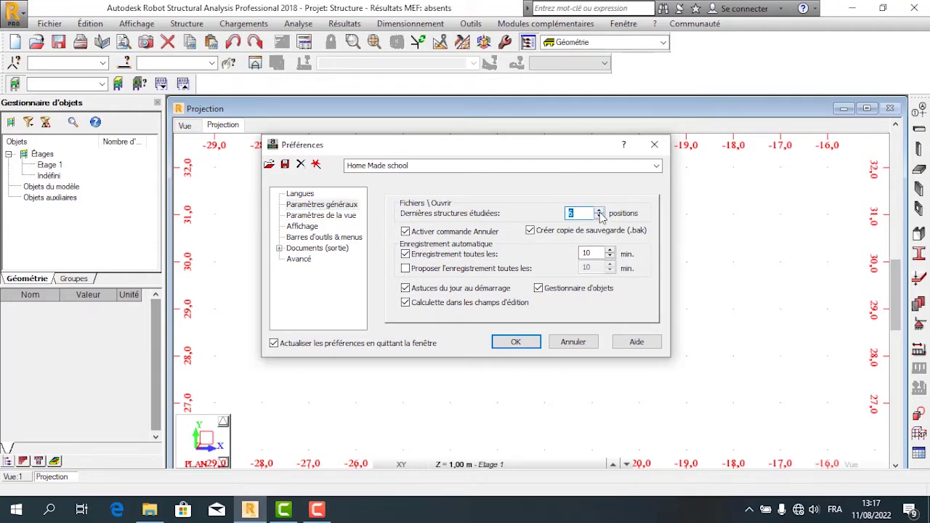
{"action": "left_click", "coordinate": [598, 217]}
Switch automatic saving off and back on, try other intervals and return it to every 10 minutes
{"action": "left_click", "coordinate": [405, 253]}
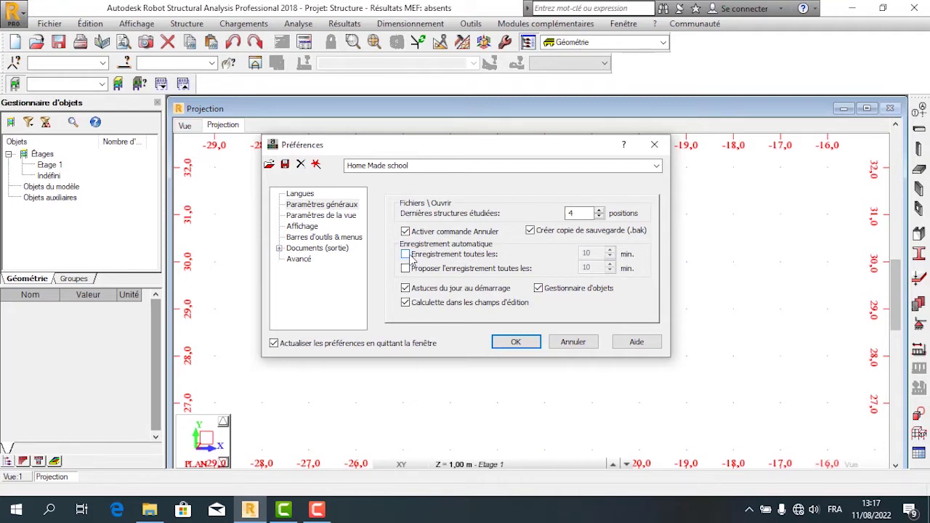
{"action": "left_click", "coordinate": [409, 258]}
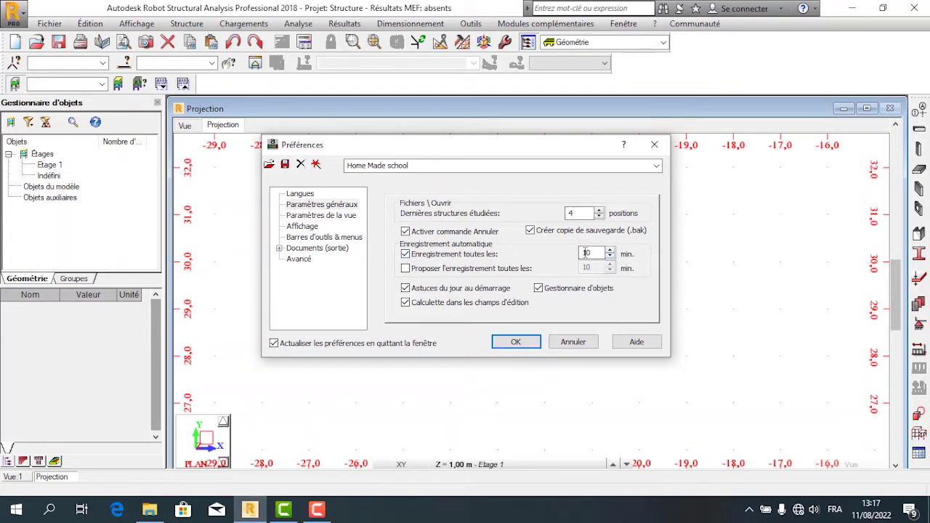
{"action": "left_click", "coordinate": [610, 250]}
{"action": "left_click", "coordinate": [610, 250]}
{"action": "left_click", "coordinate": [610, 257]}
{"action": "left_click", "coordinate": [611, 256]}
{"action": "left_click", "coordinate": [610, 256]}
{"action": "left_click", "coordinate": [610, 257]}
Enable the save prompt, set its interval to 12 minutes, disable it again, and toggle the calculator in edit fields
{"action": "left_click", "coordinate": [406, 269]}
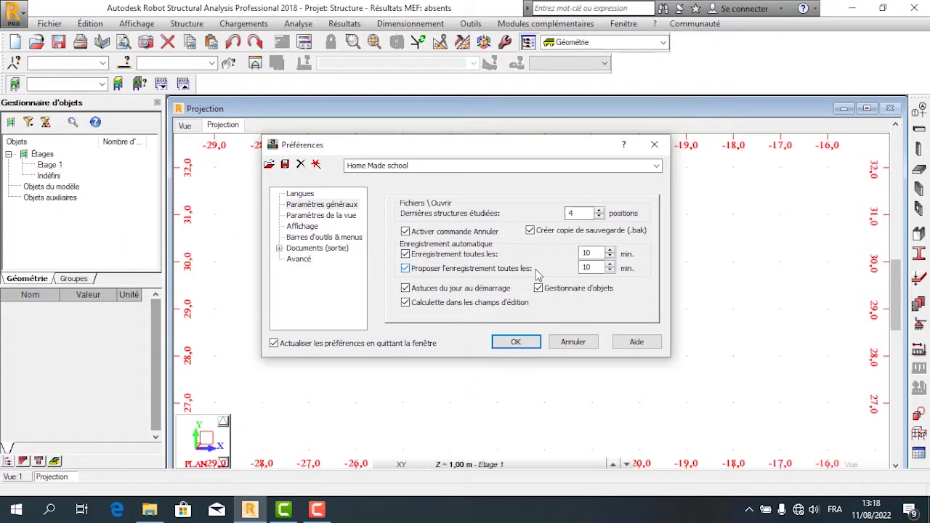
{"action": "left_click", "coordinate": [609, 265]}
{"action": "left_click", "coordinate": [405, 269]}
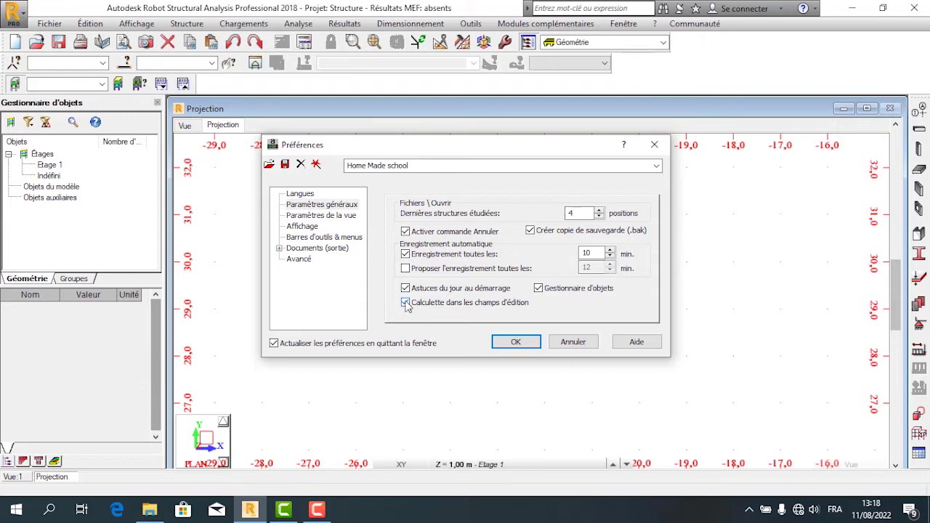
{"action": "left_click", "coordinate": [406, 303]}
Review the view parameters and preview the display properties for charges roulantes and zone de travail
{"action": "left_click", "coordinate": [346, 217]}
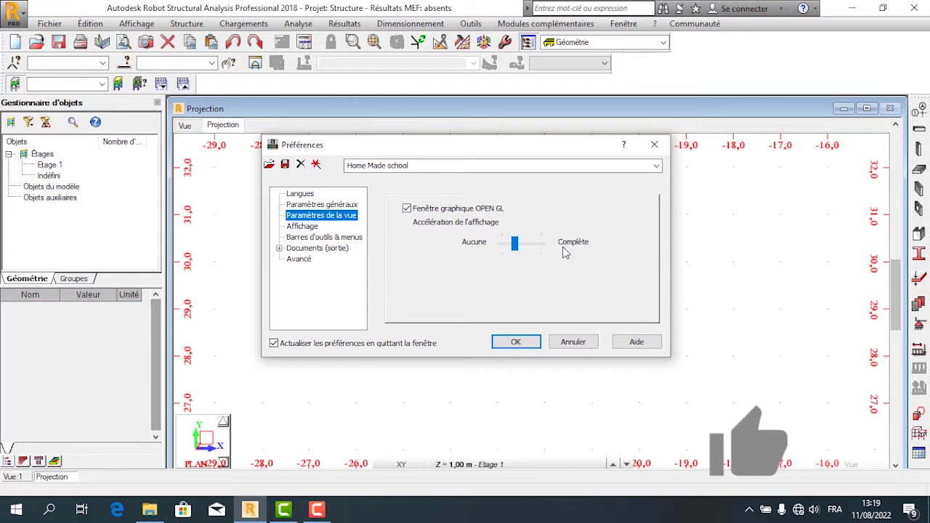
{"action": "left_click", "coordinate": [312, 228]}
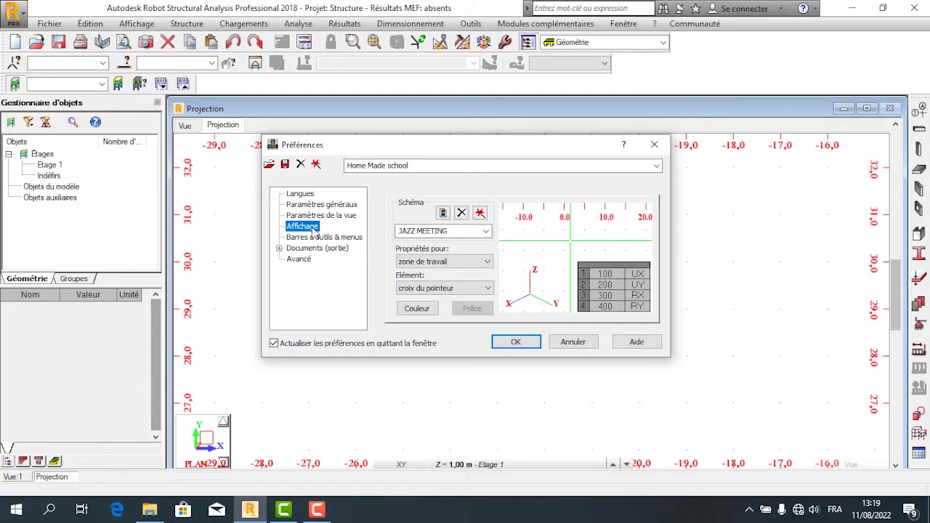
{"action": "left_click", "coordinate": [432, 263]}
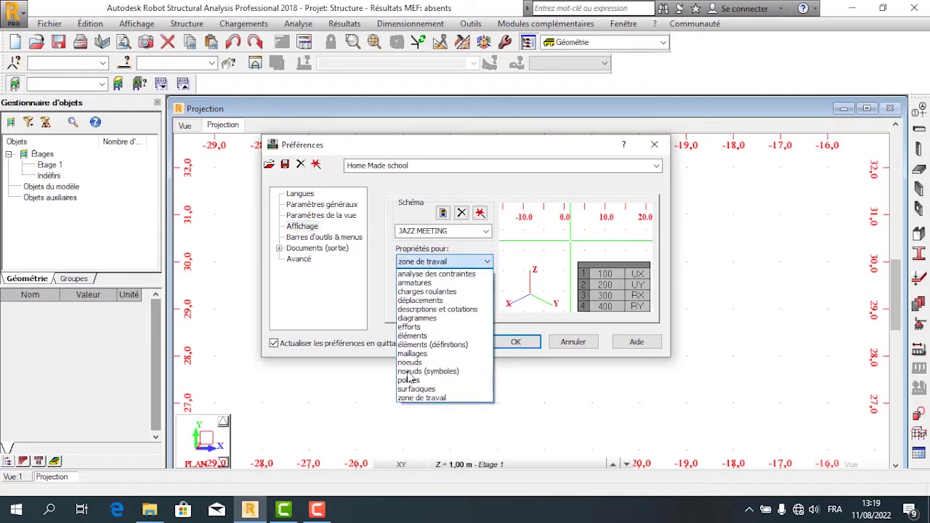
{"action": "left_click", "coordinate": [429, 398]}
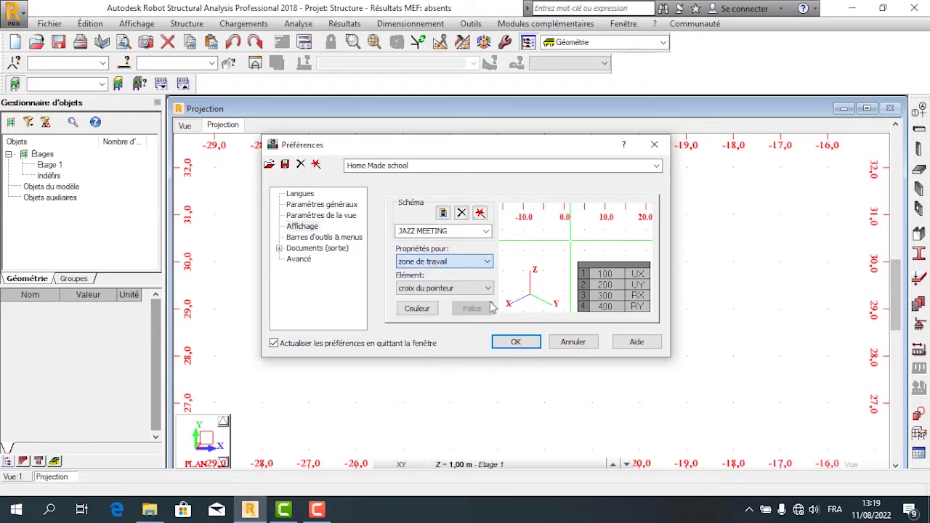
{"action": "left_click", "coordinate": [446, 262]}
{"action": "left_click", "coordinate": [422, 294]}
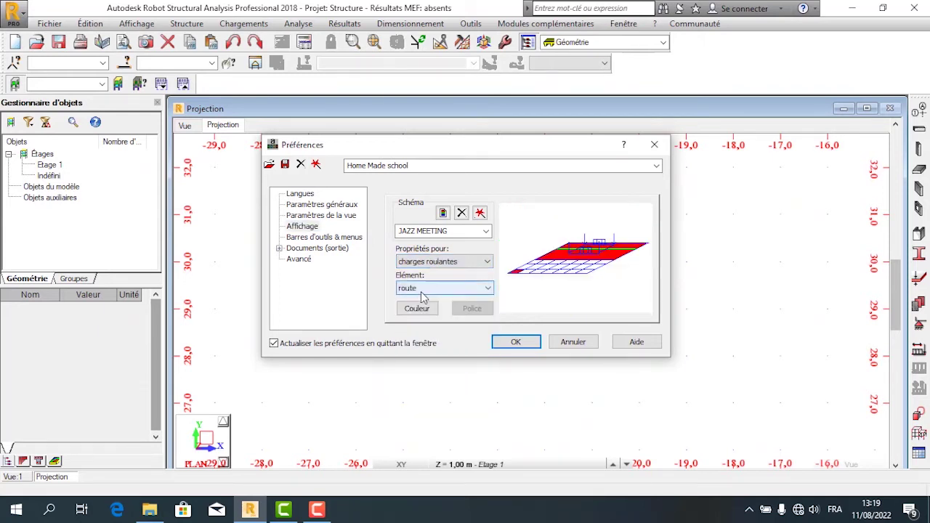
{"action": "left_click", "coordinate": [465, 263]}
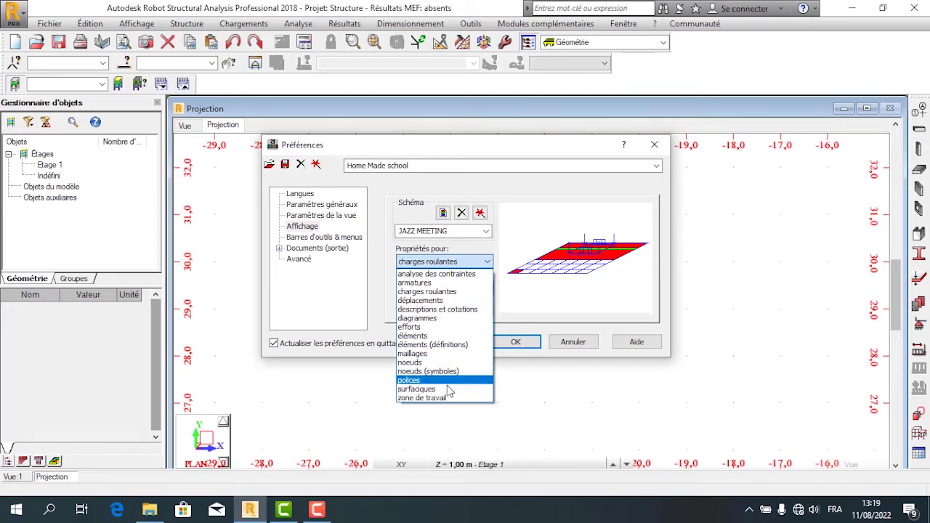
{"action": "left_click", "coordinate": [438, 398]}
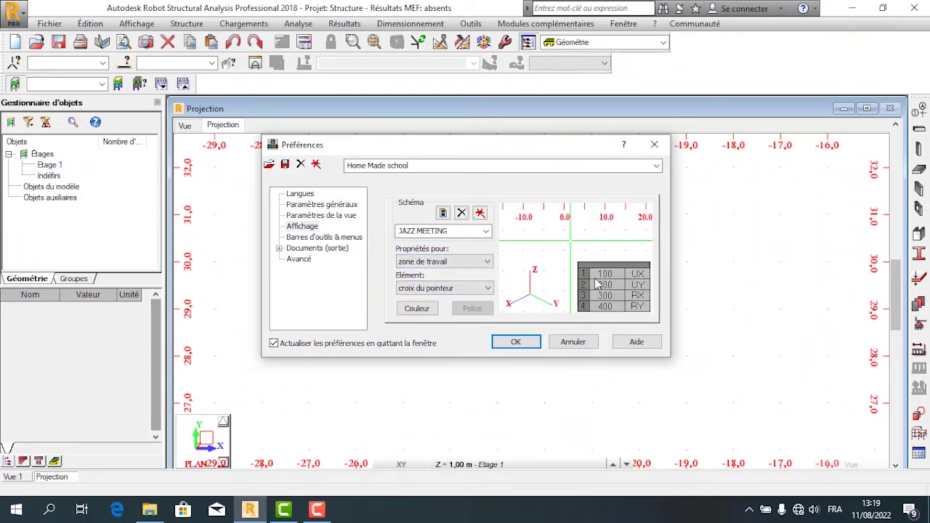
Preview the LIGHT and DEEP BLUE display schemes, and choose DARK GREEN with croix du pointeur as the work-area element
{"action": "left_click", "coordinate": [487, 232]}
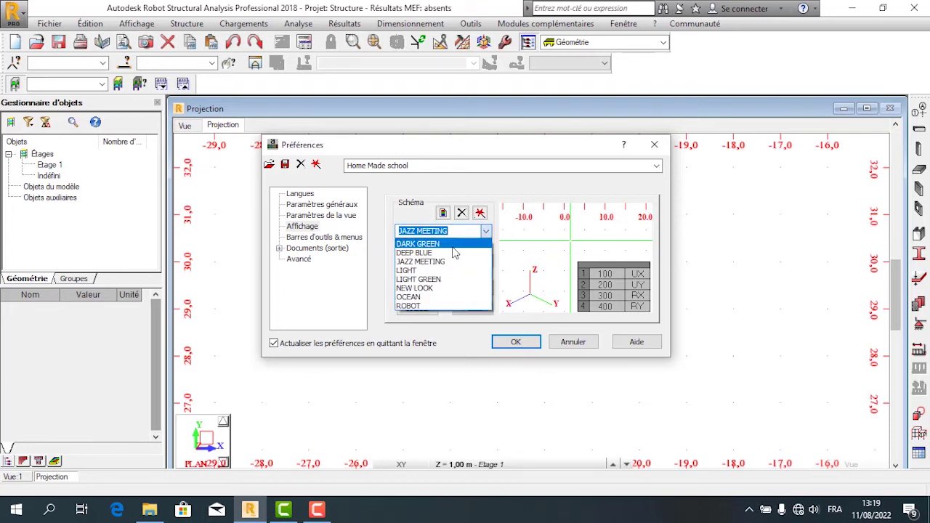
{"action": "left_click", "coordinate": [453, 251]}
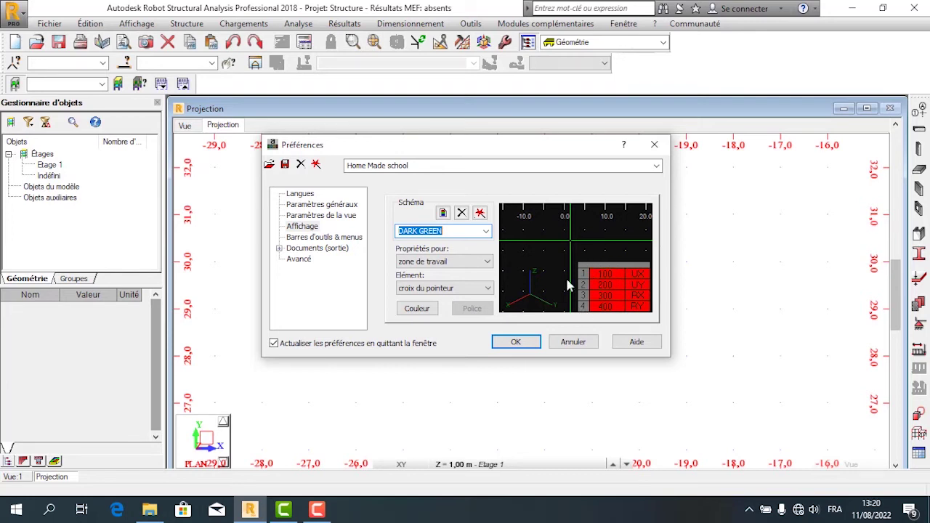
{"action": "left_click", "coordinate": [485, 232]}
{"action": "left_click", "coordinate": [437, 276]}
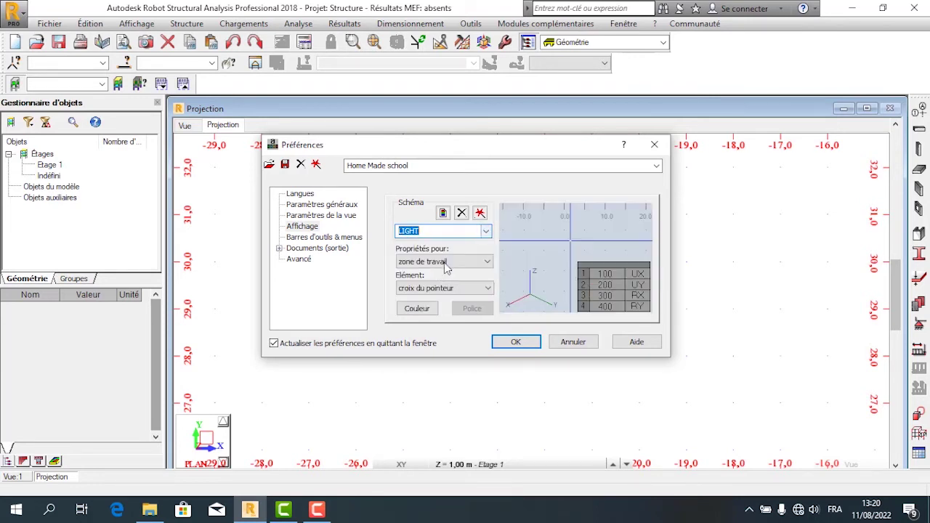
{"action": "left_click", "coordinate": [486, 231]}
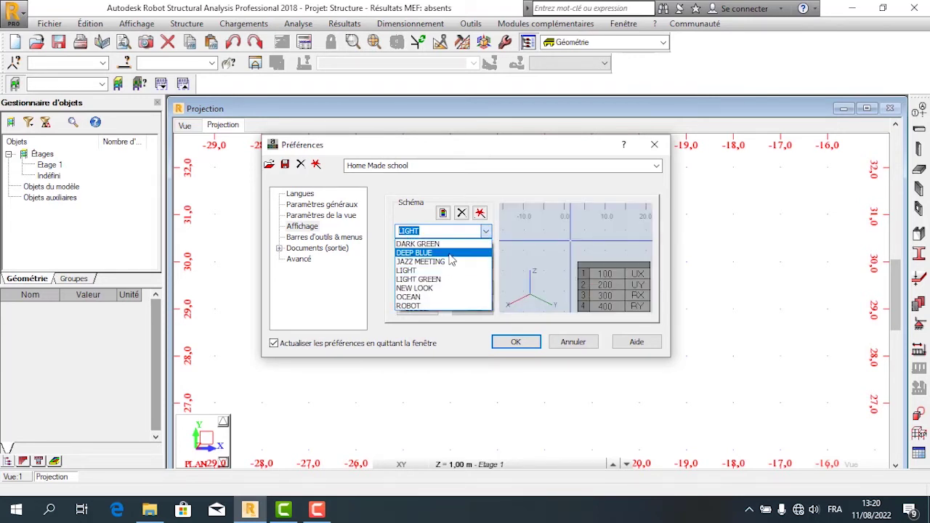
{"action": "left_click", "coordinate": [452, 253]}
{"action": "left_click", "coordinate": [485, 231]}
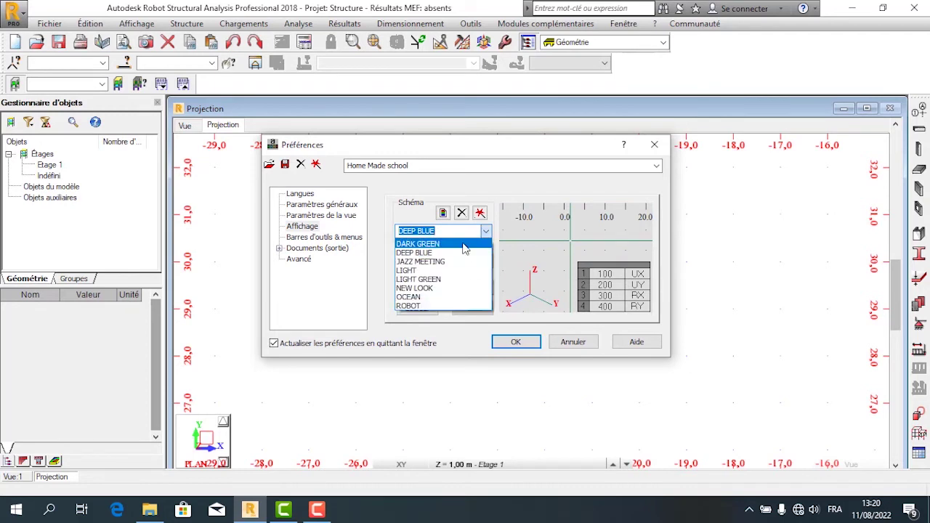
{"action": "left_click", "coordinate": [463, 244]}
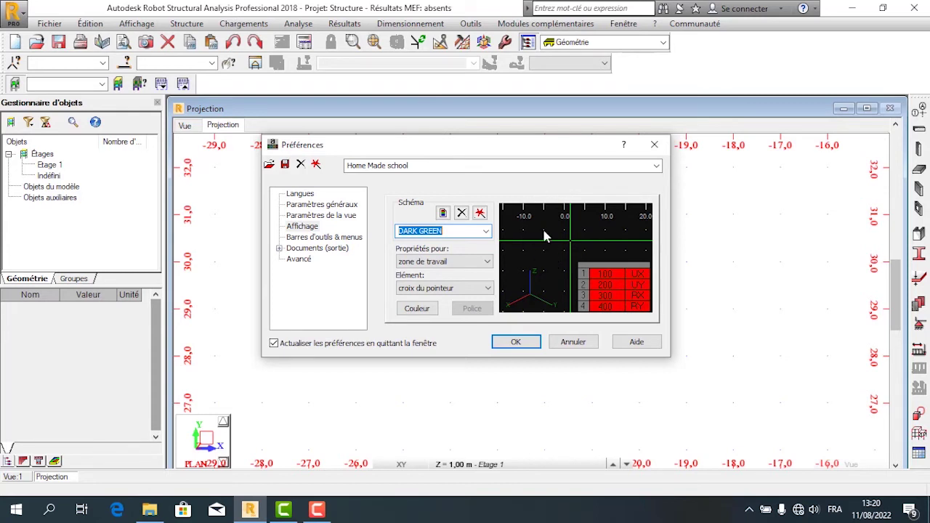
{"action": "left_click", "coordinate": [485, 288]}
{"action": "left_click", "coordinate": [465, 299]}
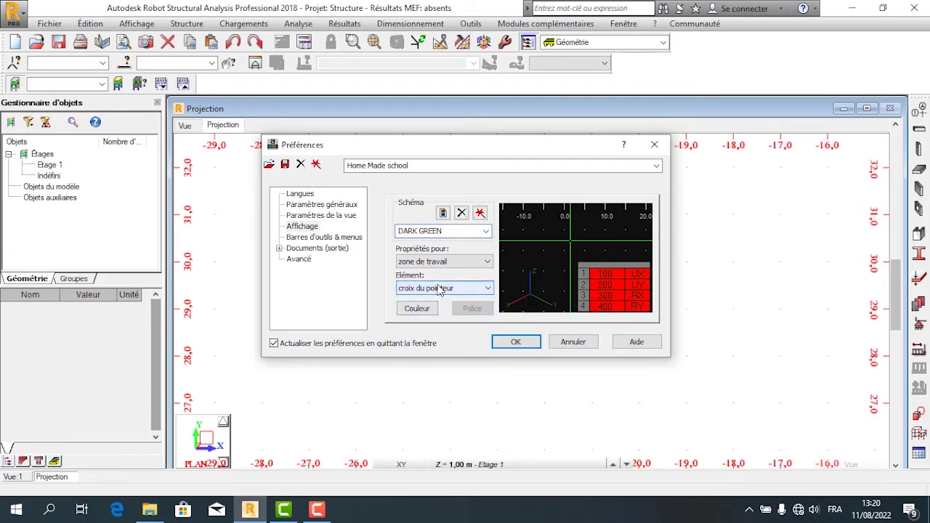
Set the colour of the work area's croix du pointeur element to pink in the DARK GREEN scheme
{"action": "left_click", "coordinate": [416, 308]}
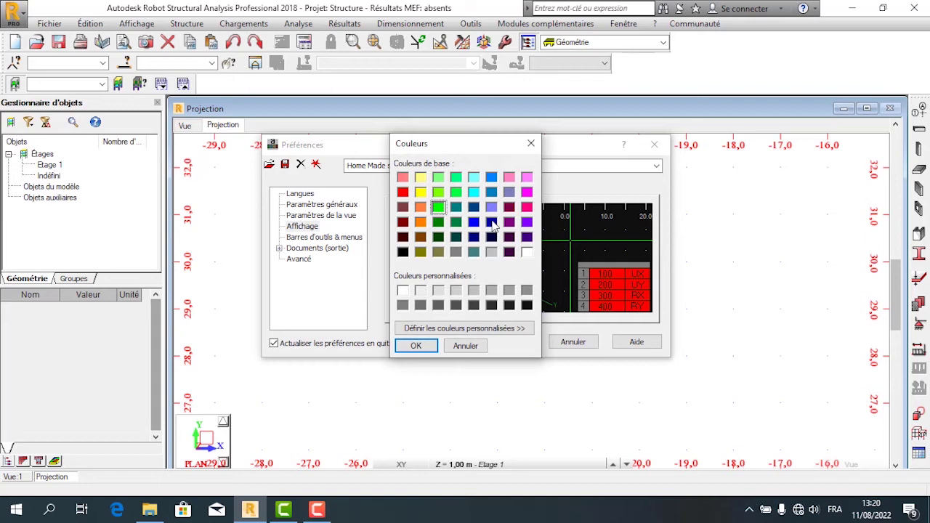
{"action": "left_click", "coordinate": [529, 211]}
{"action": "left_click", "coordinate": [412, 346]}
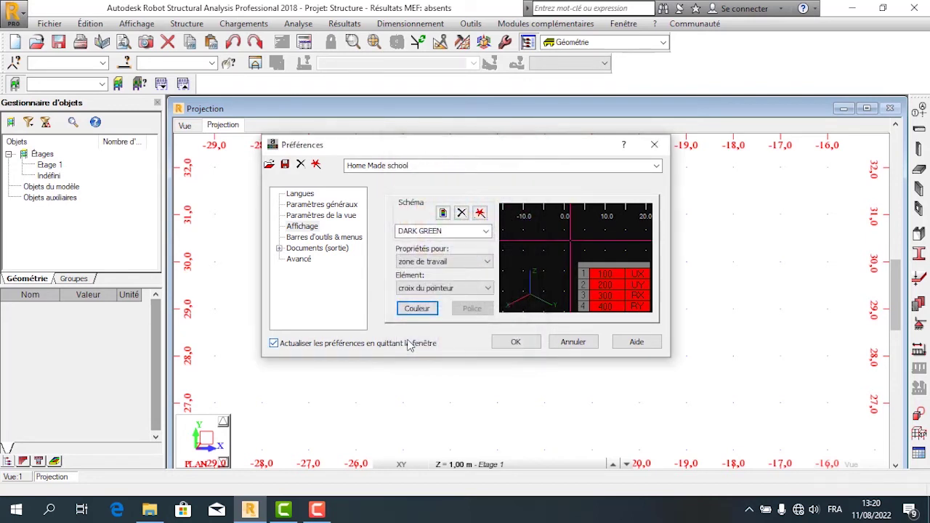
Set the colour of the règle element in the work area to blue
{"action": "left_click", "coordinate": [462, 289]}
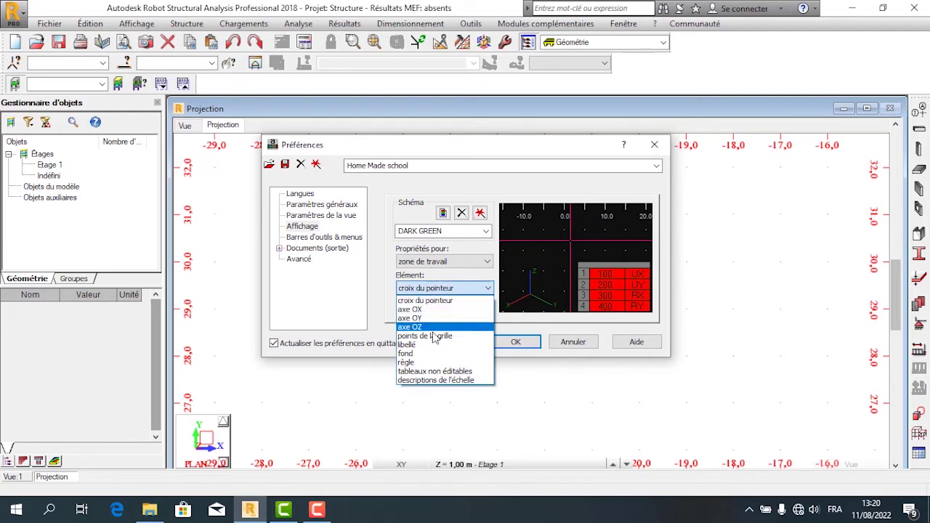
{"action": "left_click", "coordinate": [433, 361]}
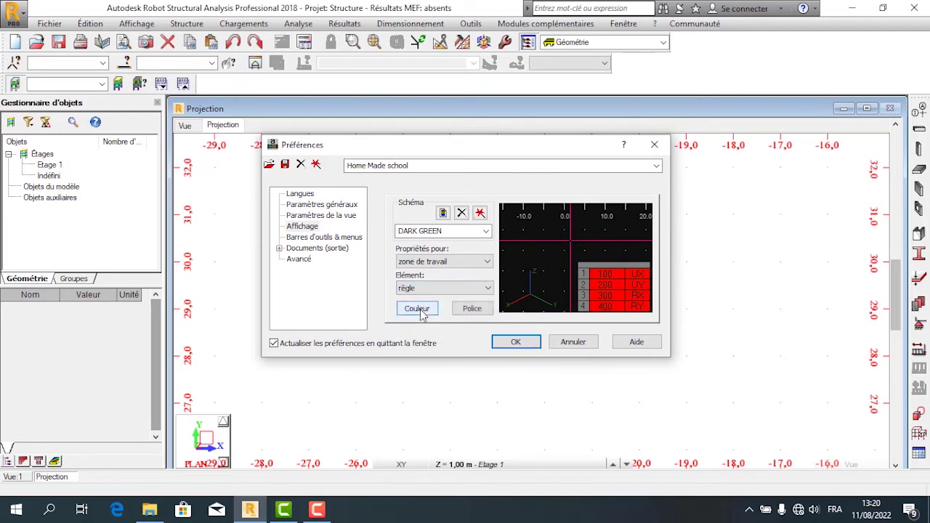
{"action": "left_click", "coordinate": [418, 309]}
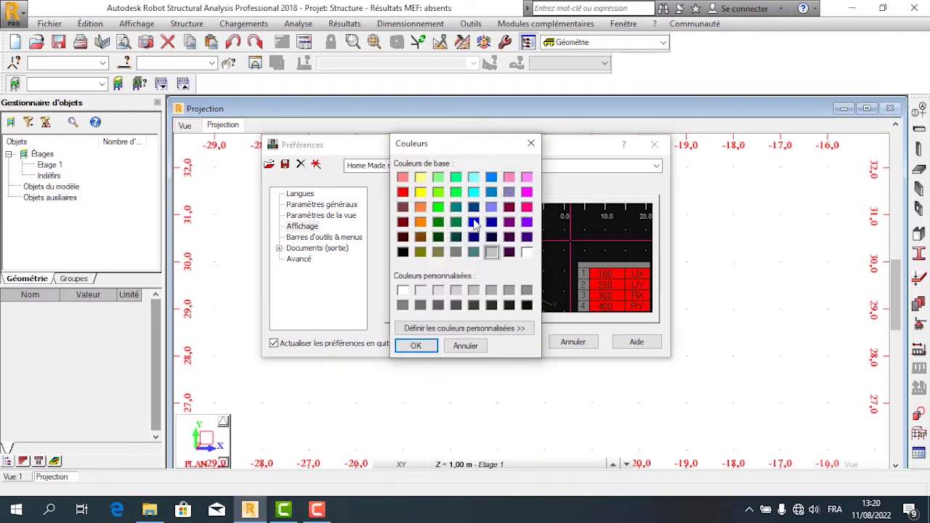
{"action": "left_click", "coordinate": [473, 223]}
{"action": "left_click", "coordinate": [473, 236]}
{"action": "left_click", "coordinate": [415, 345]}
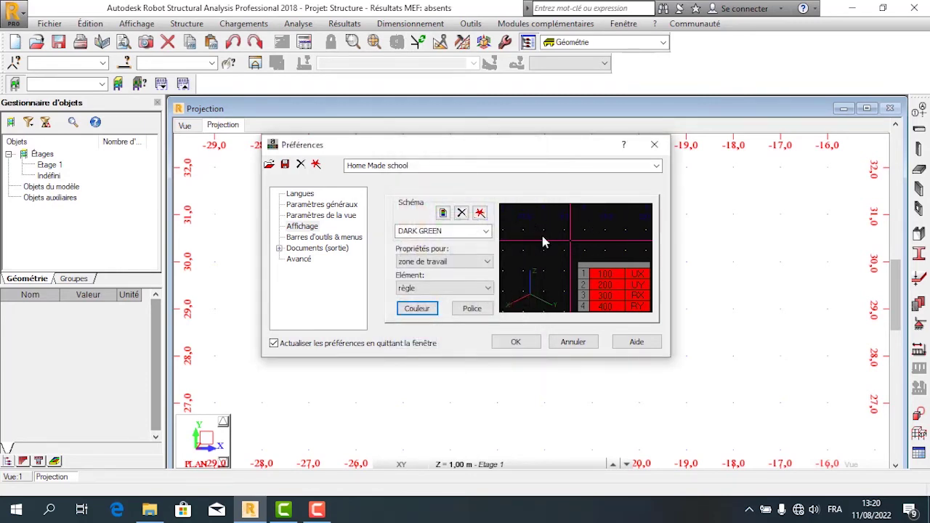
{"action": "left_click", "coordinate": [417, 308]}
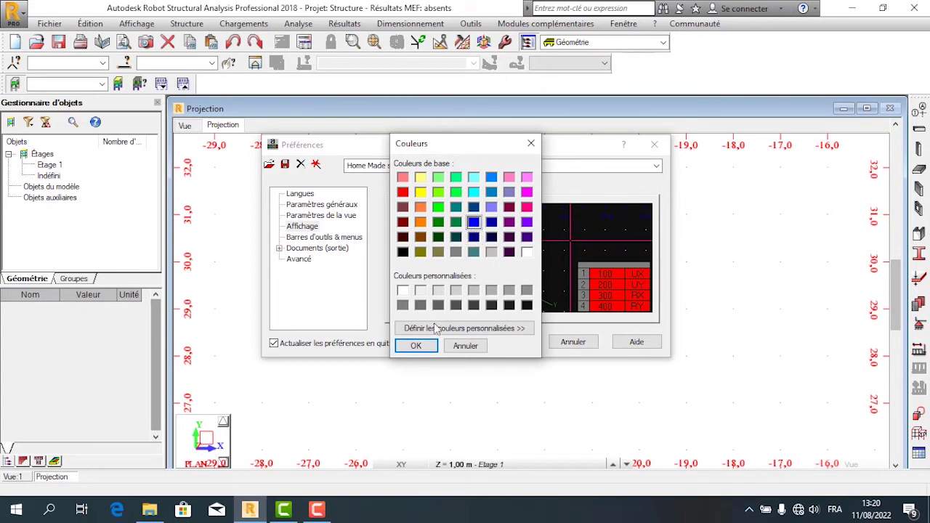
{"action": "left_click", "coordinate": [415, 345]}
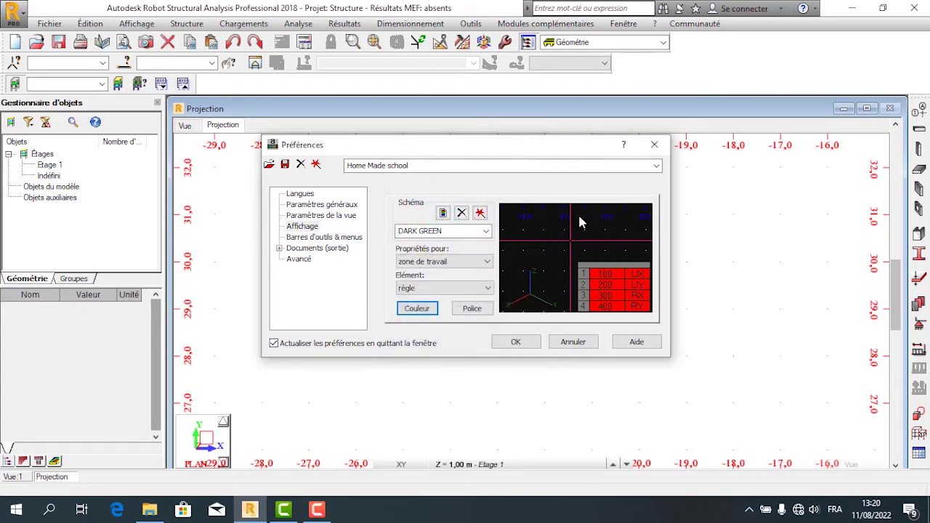
Set the colour of the points de la grille element to yellow
{"action": "left_click", "coordinate": [427, 290]}
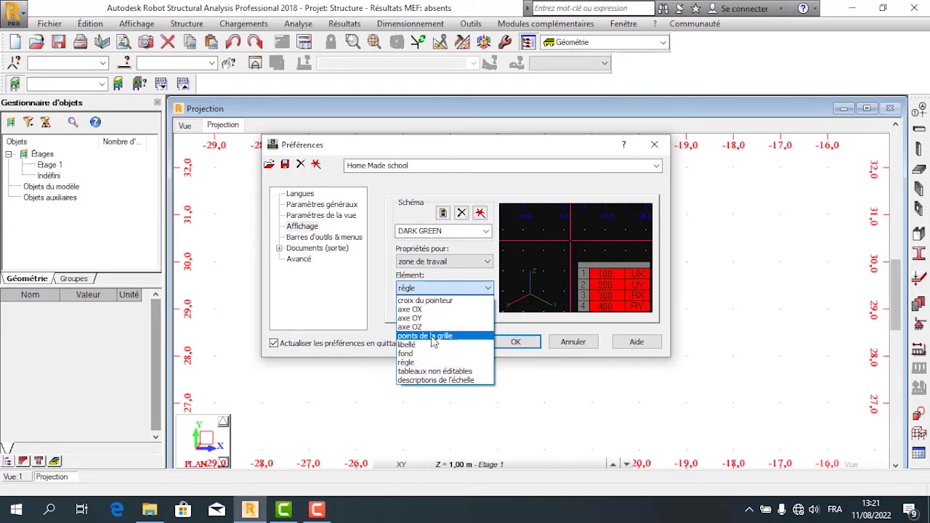
{"action": "left_click", "coordinate": [432, 337]}
{"action": "left_click", "coordinate": [424, 308]}
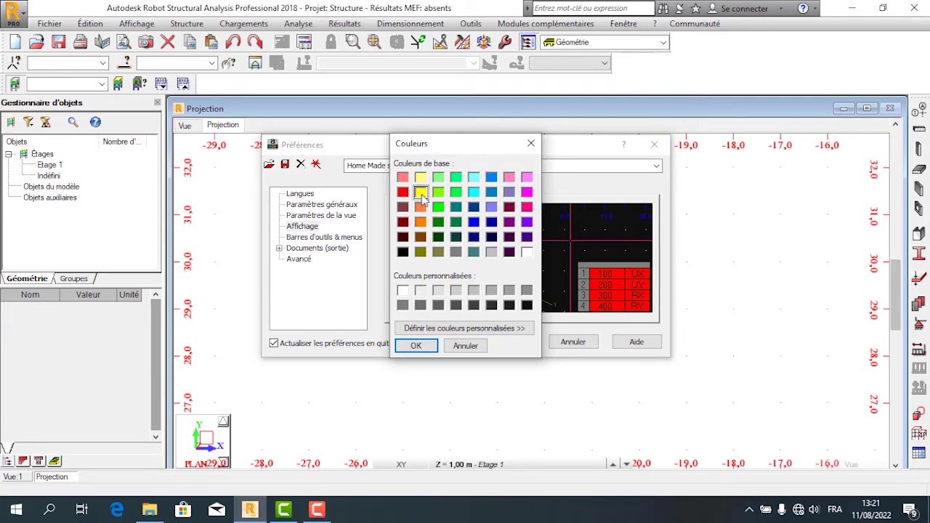
{"action": "left_click", "coordinate": [419, 345]}
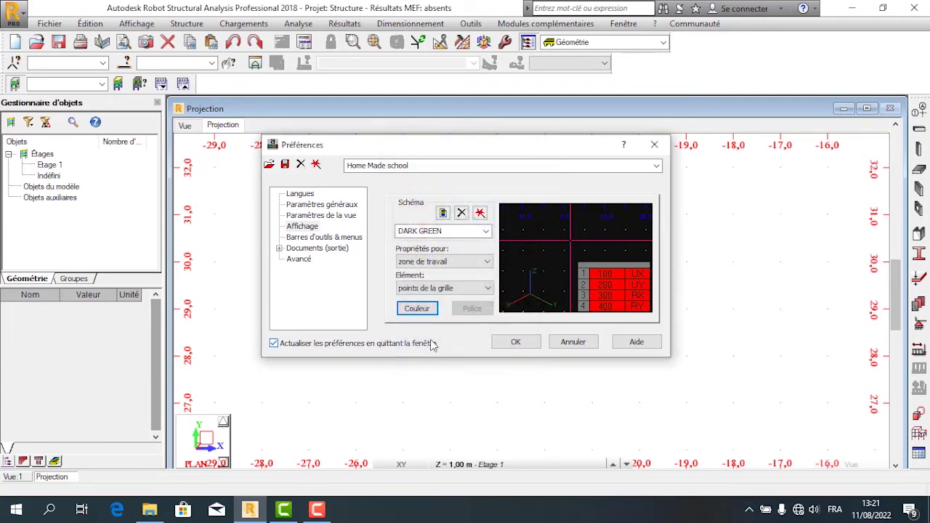
{"action": "left_click", "coordinate": [487, 290]}
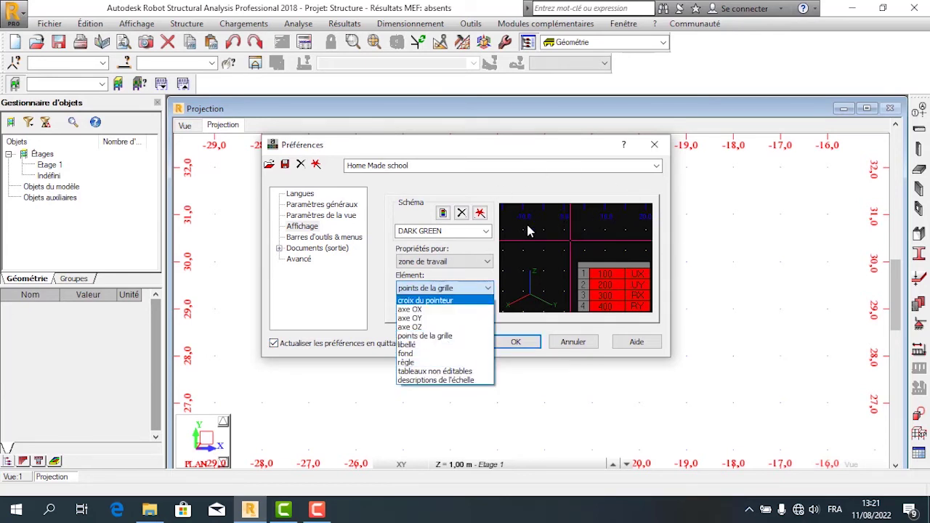
Save the modified display scheme under the name DARK pic
{"action": "left_click", "coordinate": [451, 230]}
{"action": "left_click", "coordinate": [444, 230]}
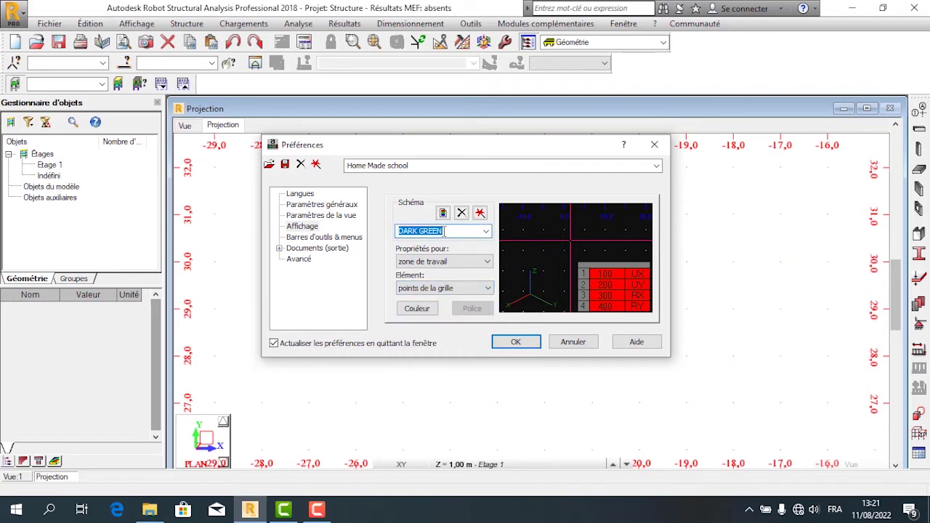
{"action": "left_click", "coordinate": [460, 233]}
{"action": "key", "text": "BackSpace"}
{"action": "key", "text": "BackSpace"}
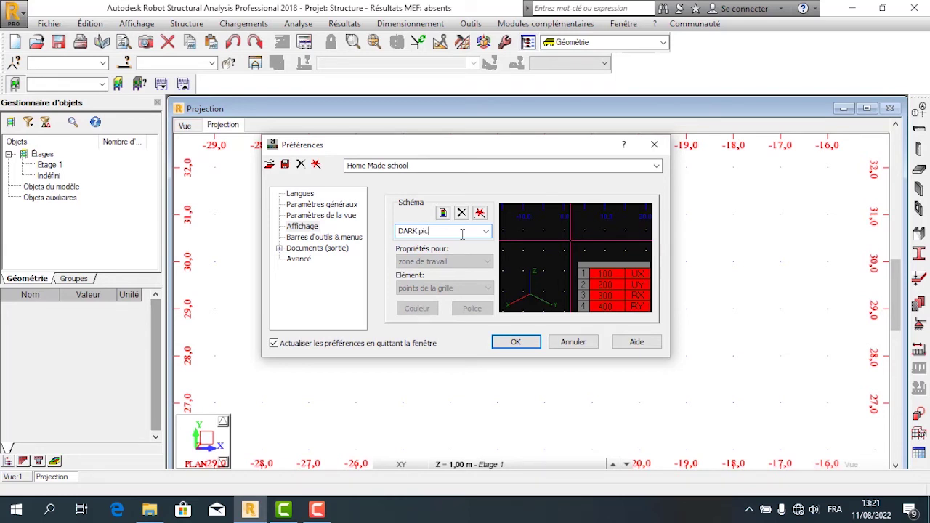
{"action": "type", "text": "pic"}
{"action": "left_click", "coordinate": [442, 212]}
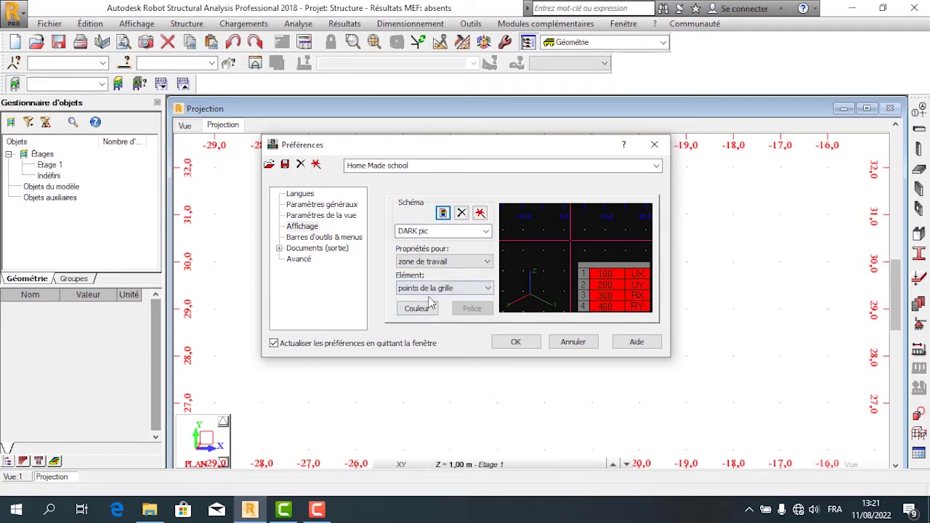
Review the toolbar and menu preferences, and preview the notes de calcul properties of the PRINTER document scheme
{"action": "left_click", "coordinate": [320, 239]}
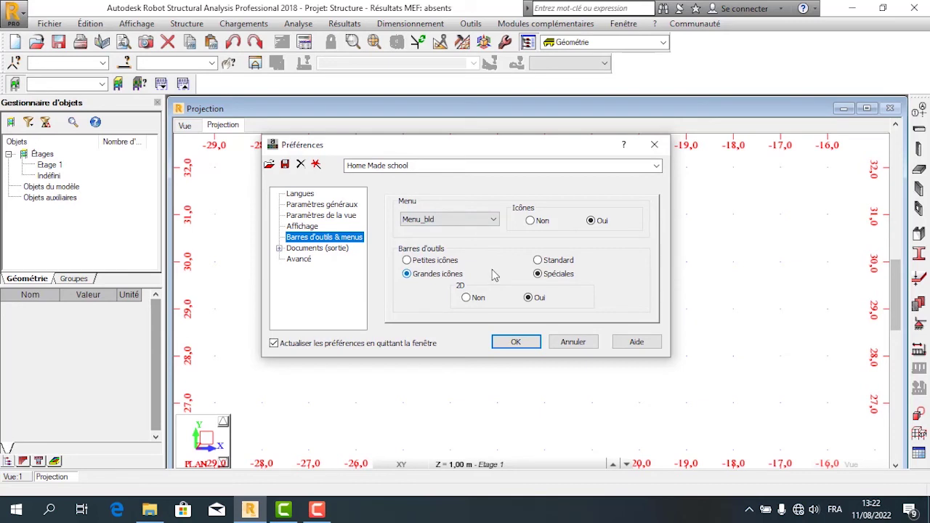
{"action": "left_click", "coordinate": [306, 248]}
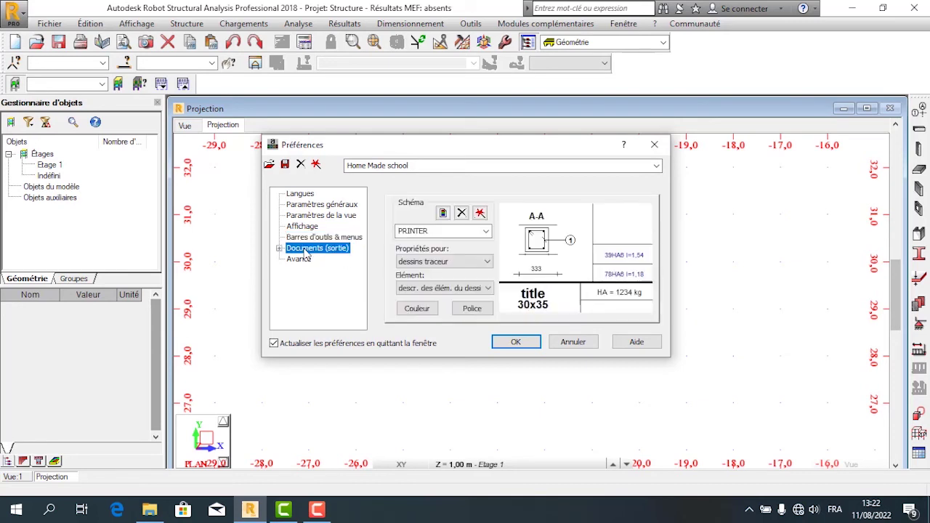
{"action": "left_click", "coordinate": [473, 263]}
{"action": "left_click", "coordinate": [414, 283]}
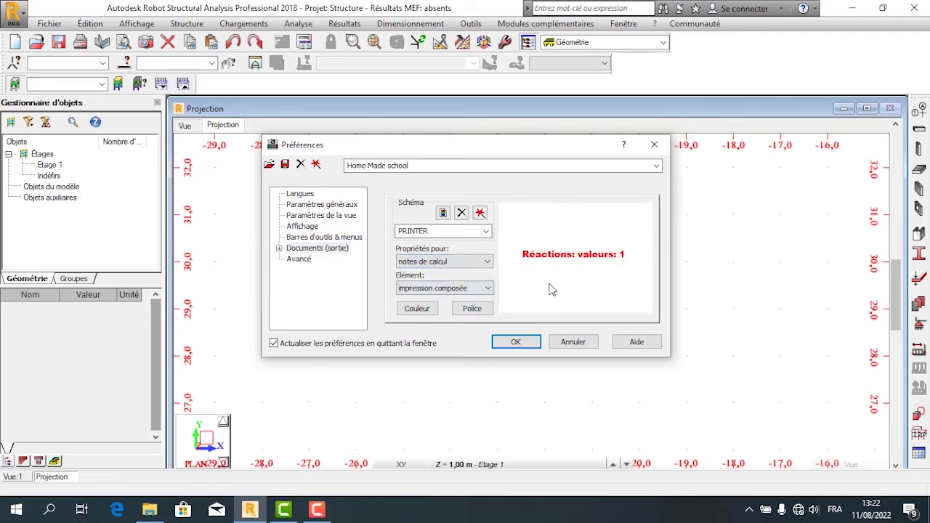
Review the advanced result-processing settings and apply the Home Made school preferences
{"action": "left_click", "coordinate": [300, 259]}
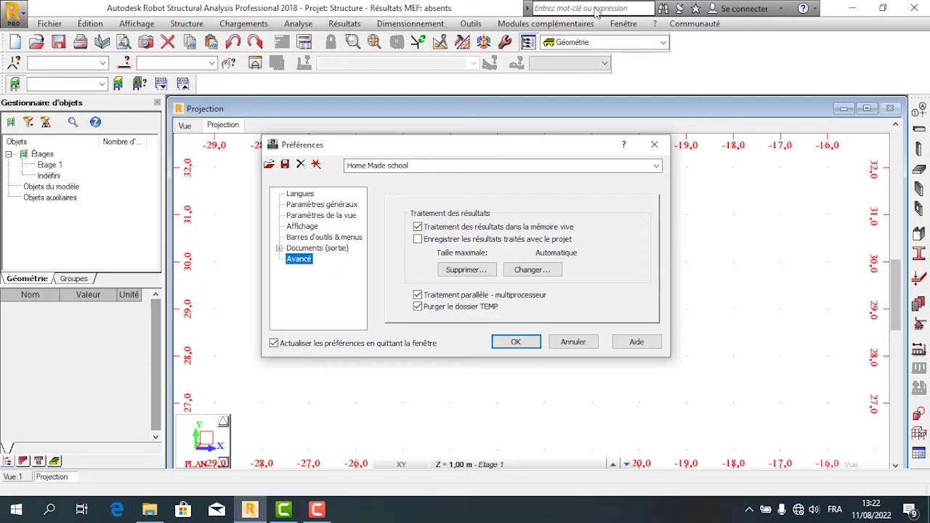
{"action": "left_click", "coordinate": [275, 345]}
{"action": "left_click", "coordinate": [509, 345]}
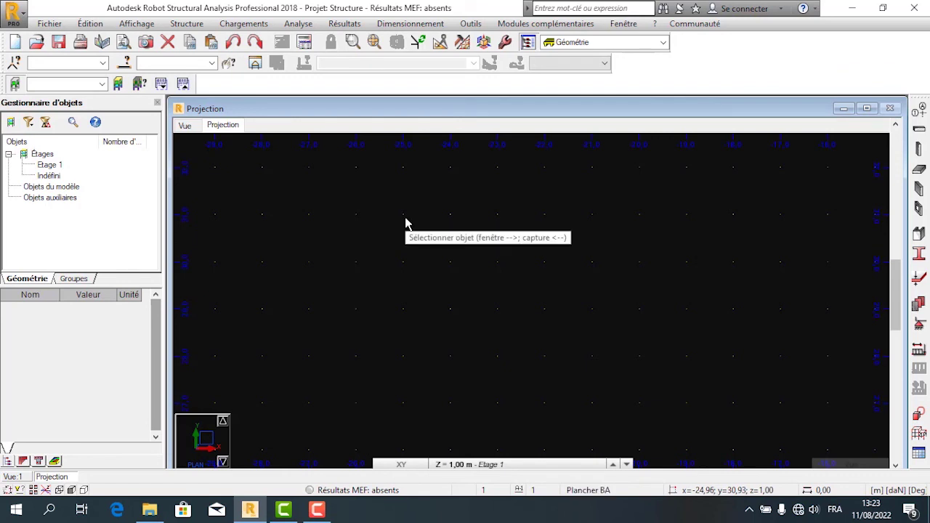
Reopen the preferences, set the 2D option of the toolbars to Non and apply it
{"action": "left_click", "coordinate": [480, 25]}
{"action": "left_click", "coordinate": [510, 233]}
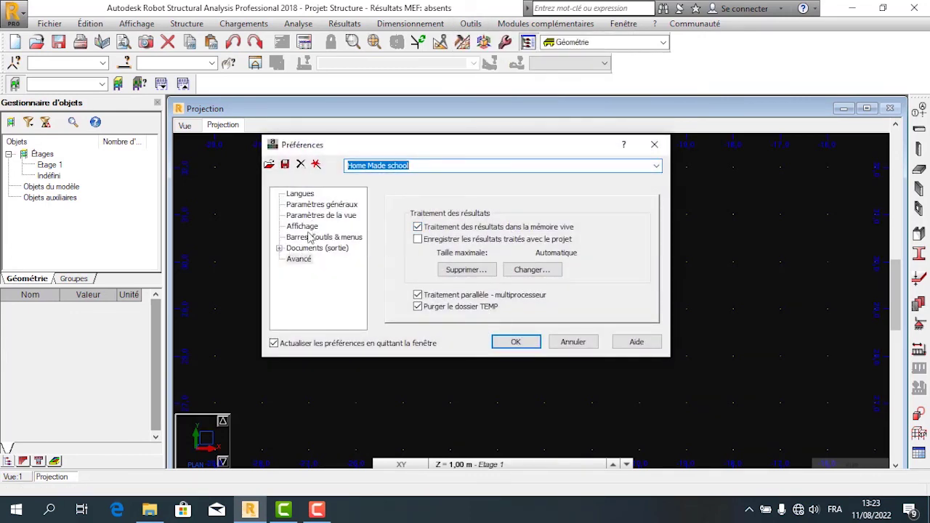
{"action": "left_click", "coordinate": [311, 238]}
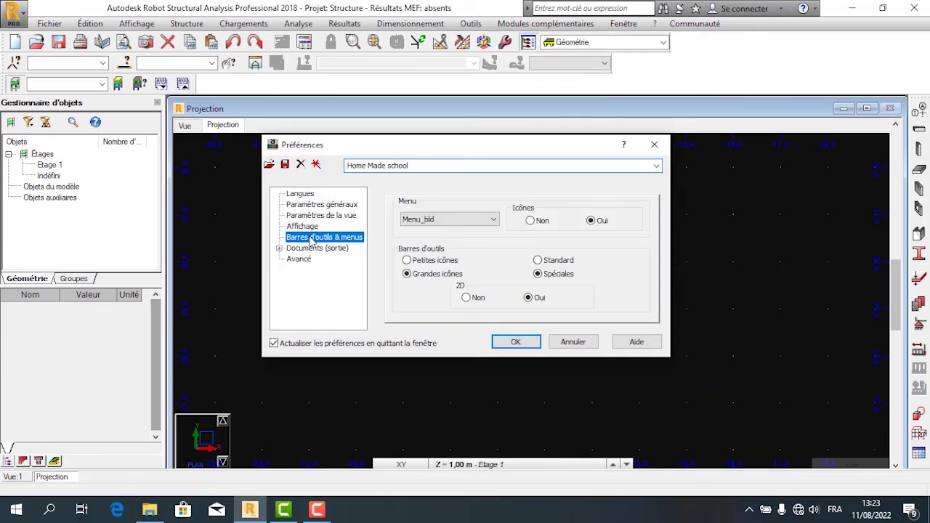
{"action": "left_click", "coordinate": [469, 302]}
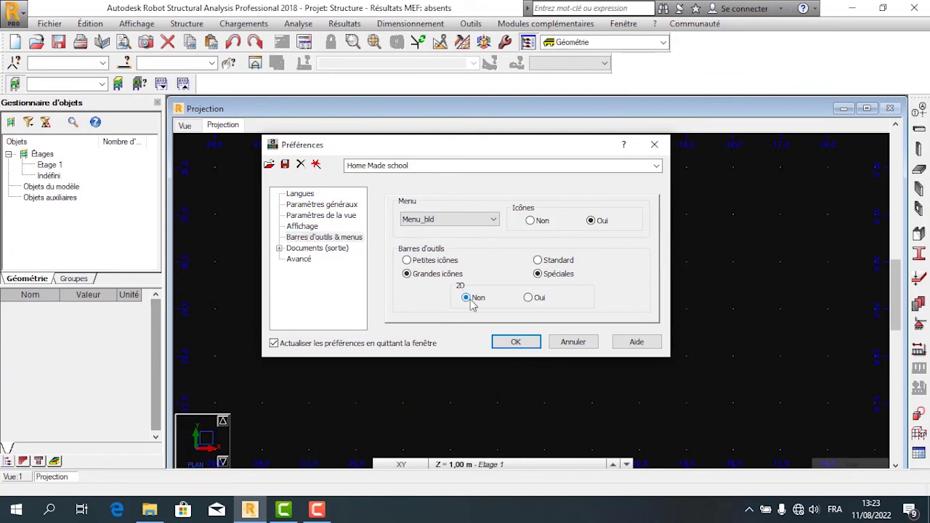
{"action": "left_click", "coordinate": [496, 343]}
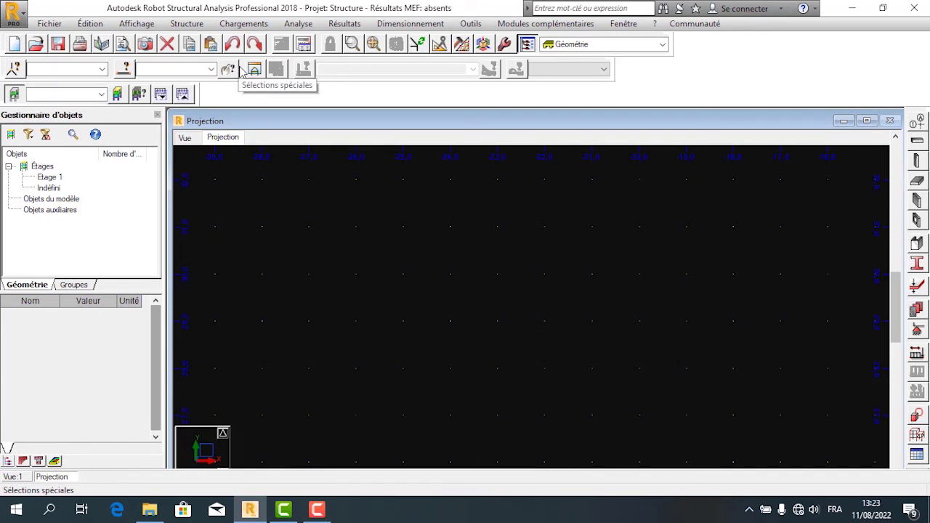
Return the 2D option of the toolbars to Oui in the preferences and apply it
{"action": "left_click", "coordinate": [471, 23]}
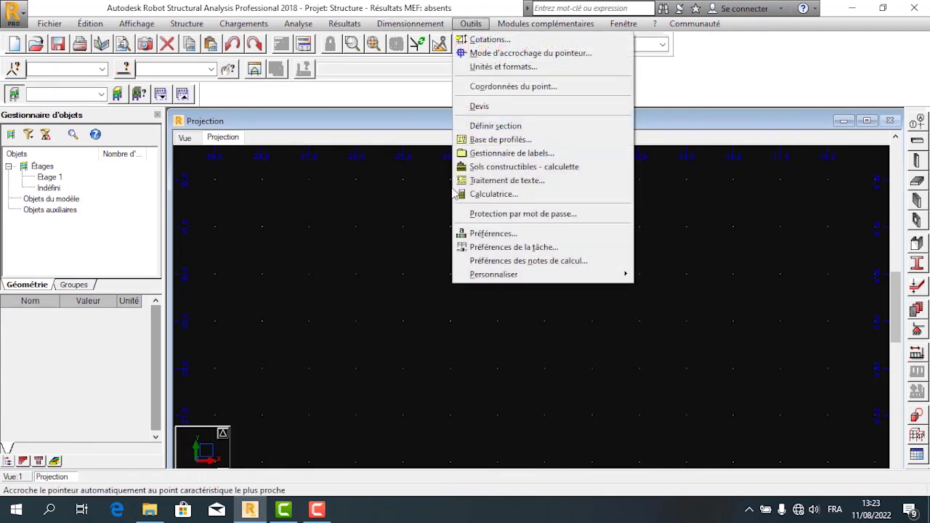
{"action": "left_click", "coordinate": [491, 233]}
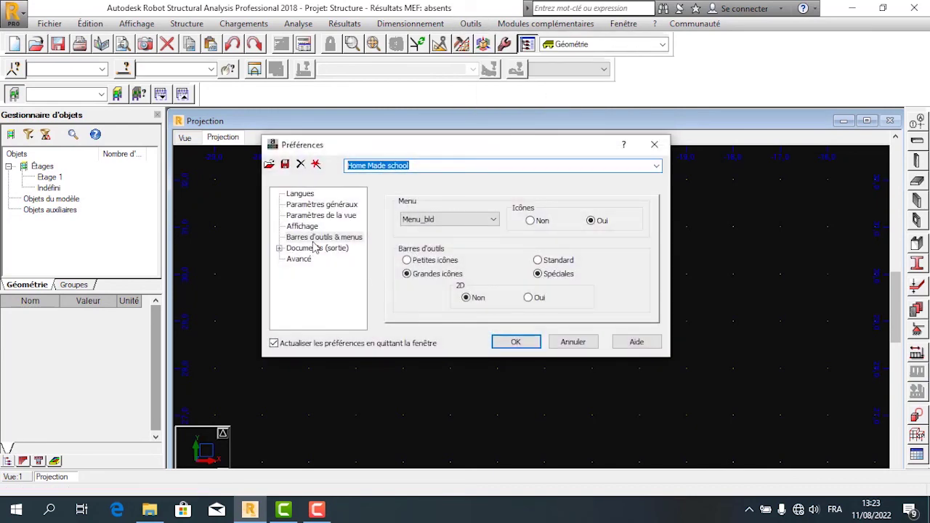
{"action": "left_click", "coordinate": [315, 238]}
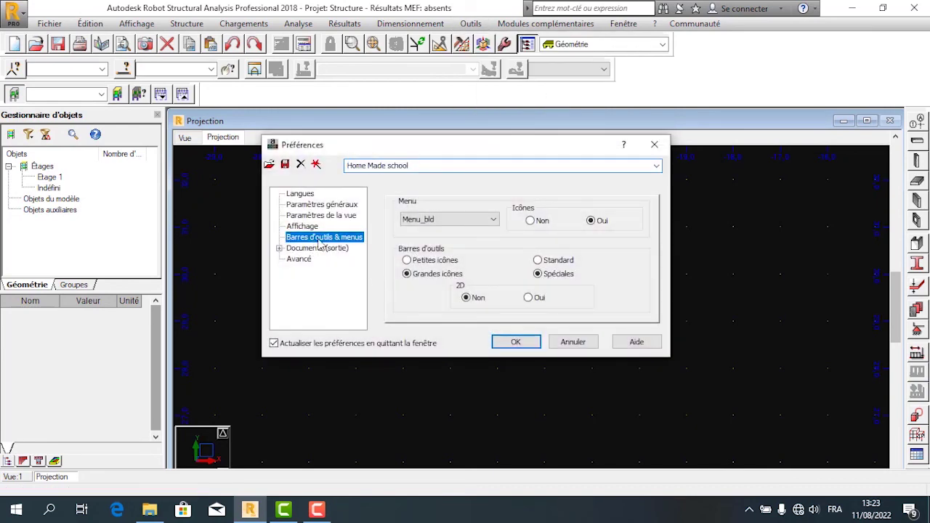
{"action": "left_click", "coordinate": [531, 300]}
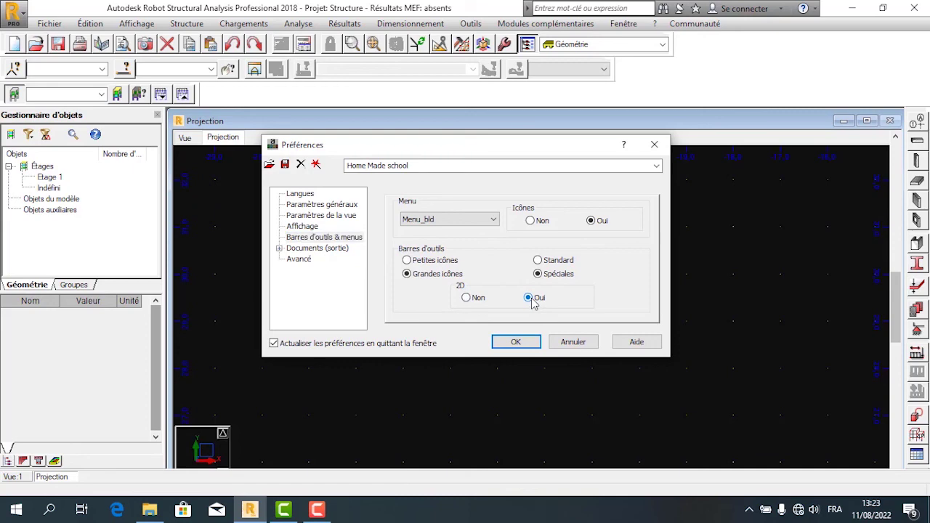
{"action": "left_click", "coordinate": [512, 345]}
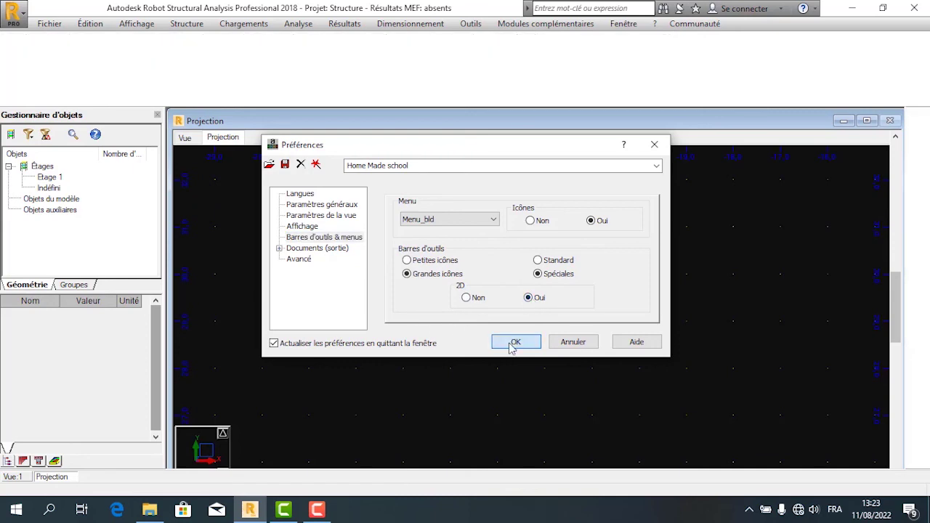